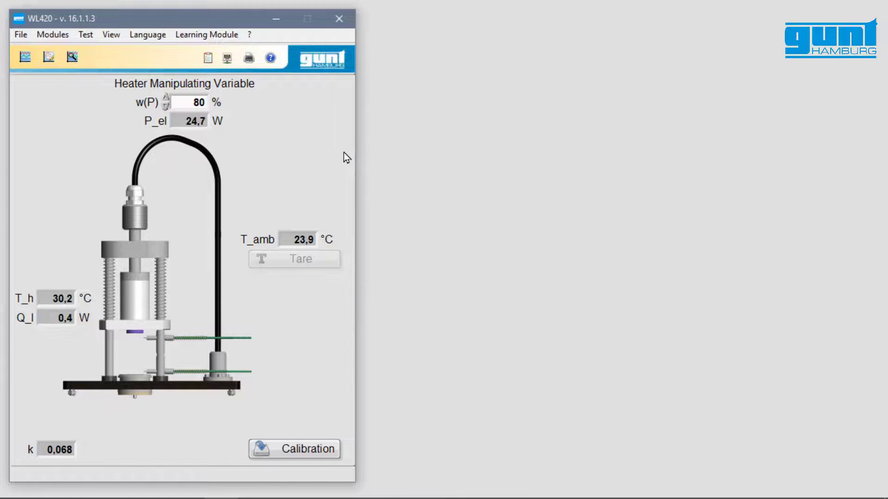
- Look over the interface language options, then switch from calibration to measurement mode
{"action": "left_click", "coordinate": [146, 37]}
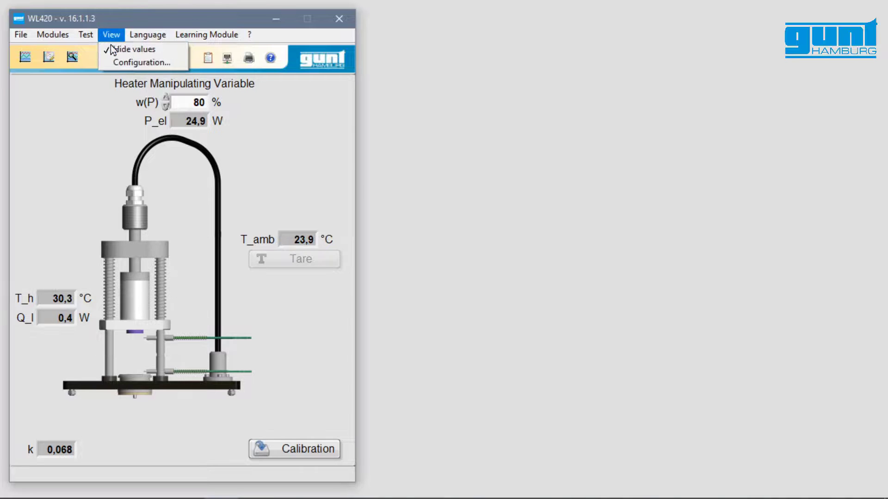
{"action": "left_click", "coordinate": [273, 174]}
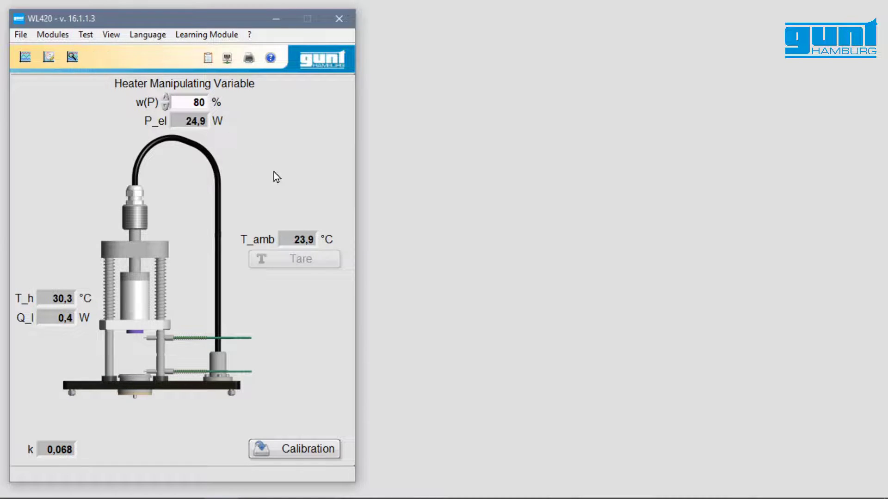
{"action": "left_click", "coordinate": [104, 49]}
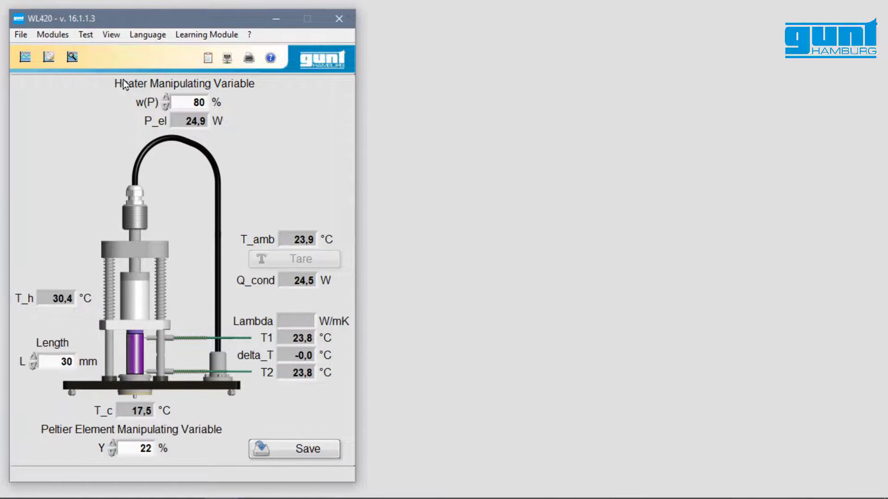
{"action": "type", "text": "50"}
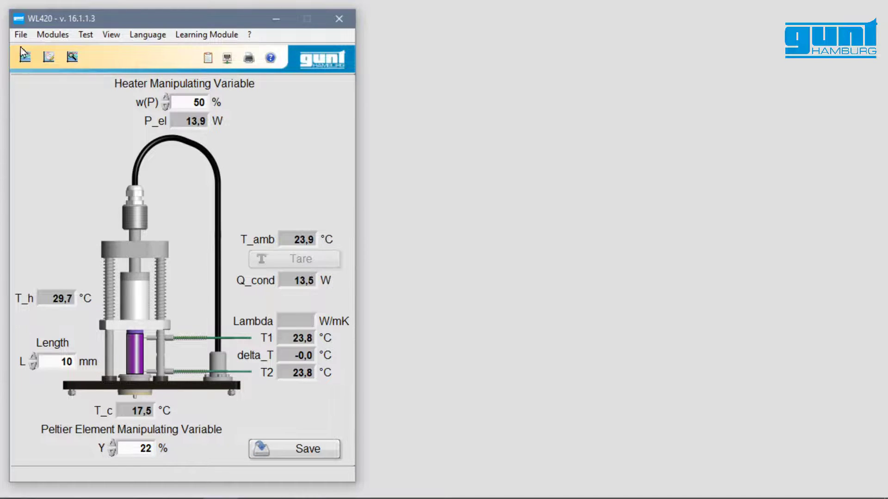
- Open the Chart Recorder module and show its zoom and time-interval settings
{"action": "left_click", "coordinate": [53, 34]}
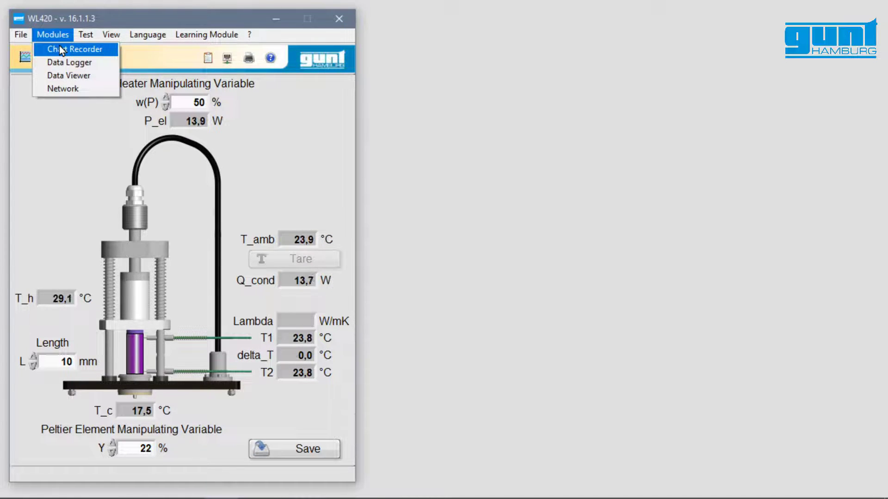
{"action": "left_click", "coordinate": [60, 49]}
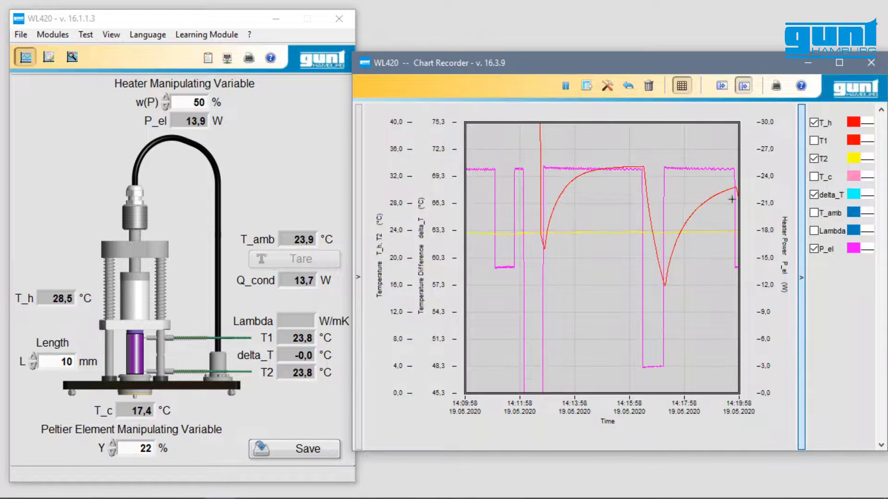
{"action": "left_click", "coordinate": [363, 272]}
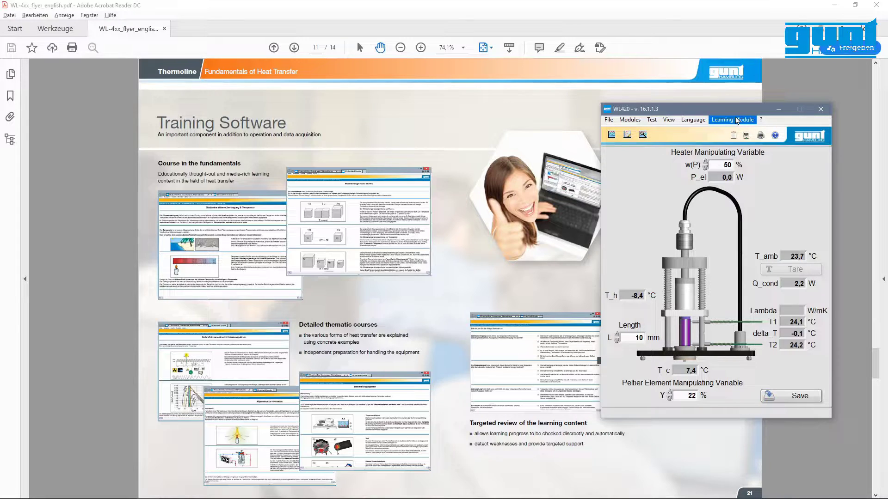
- Start the English 'Basic knowledge on heat transfer' course from the learning module
{"action": "left_click", "coordinate": [737, 121]}
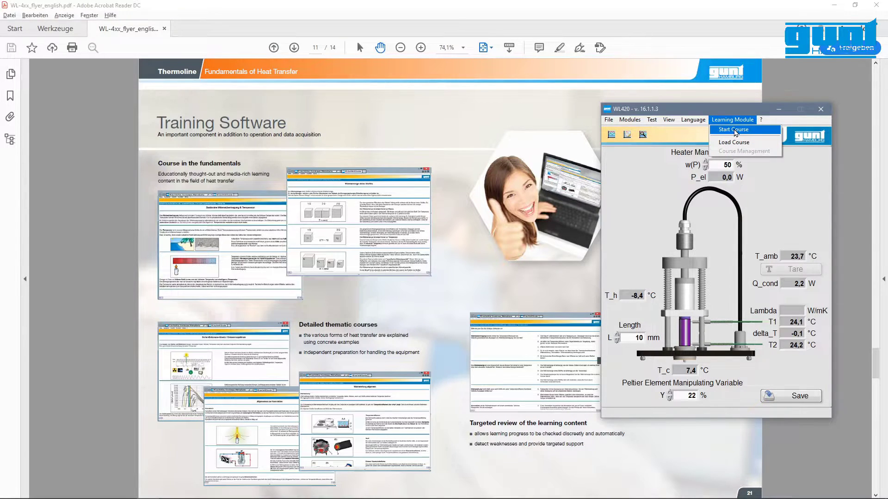
{"action": "left_click", "coordinate": [735, 130]}
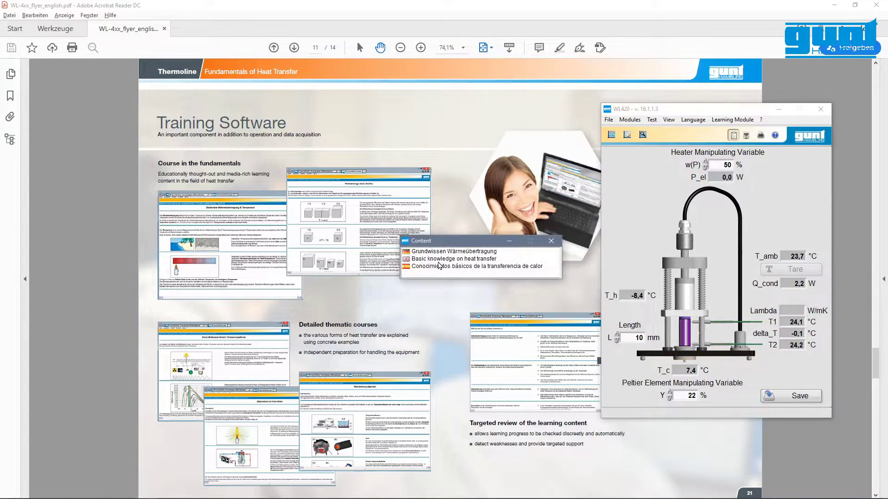
{"action": "double_click", "coordinate": [438, 263]}
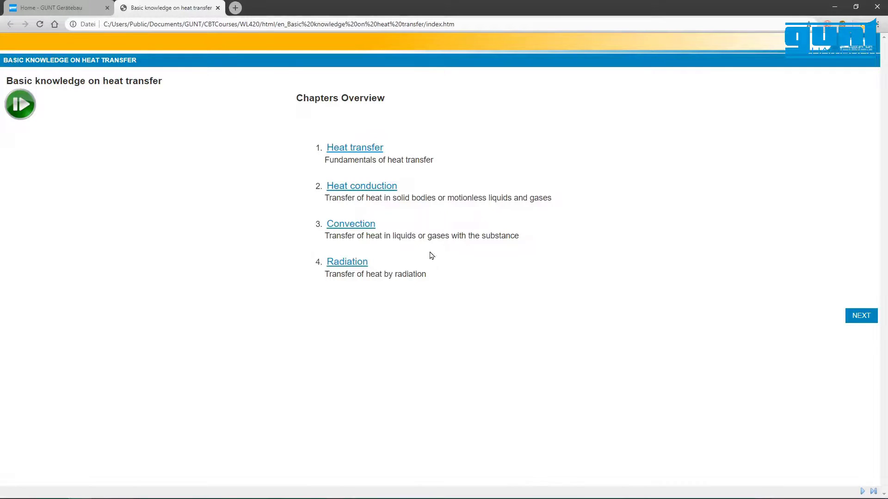
- Page through Steady heat transfer, Mechanisms of heat transfer and Heat quantity of a substance
{"action": "left_click", "coordinate": [360, 149]}
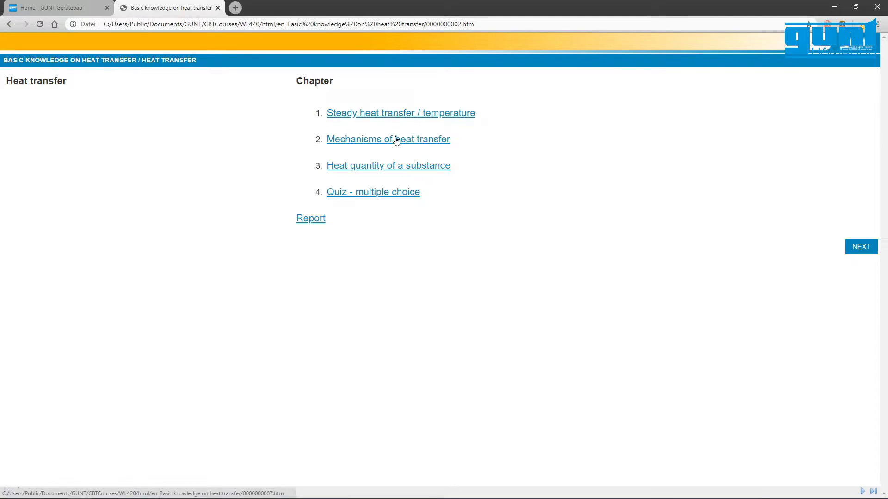
{"action": "left_click", "coordinate": [388, 113]}
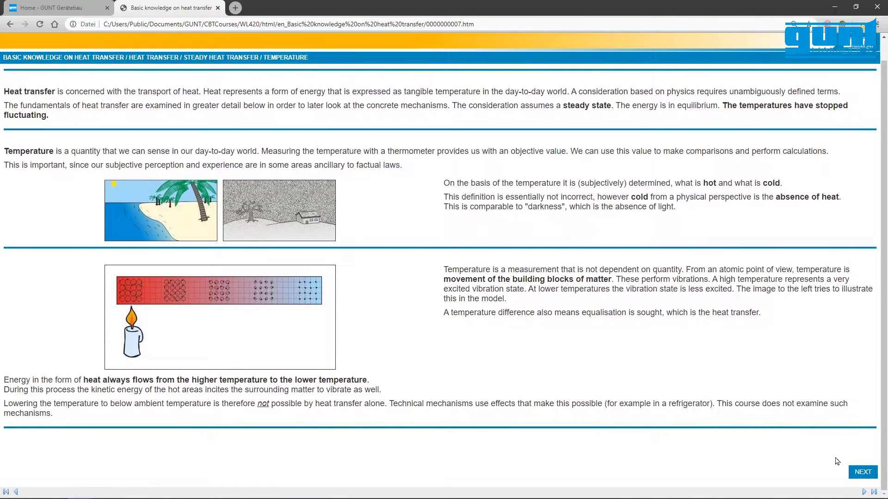
{"action": "left_click", "coordinate": [860, 473]}
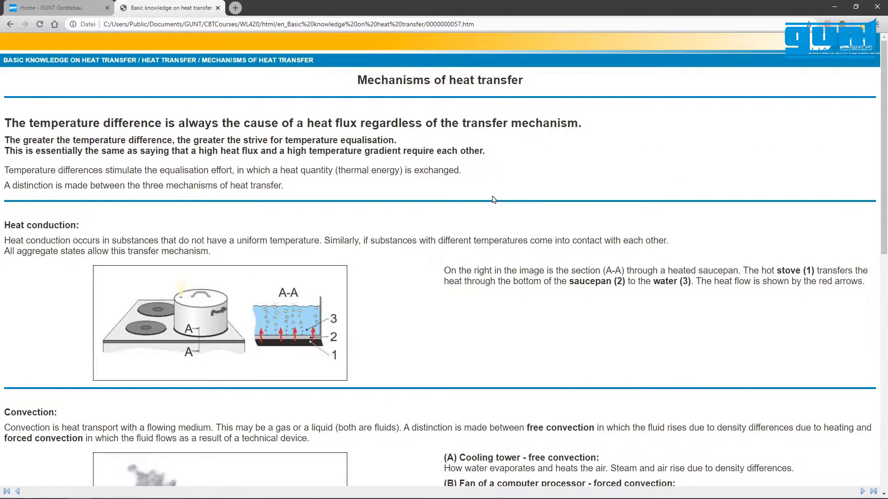
{"action": "scroll", "coordinate": [493, 199], "scroll_direction": "down", "scroll_amount": 1}
{"action": "scroll", "coordinate": [492, 200], "scroll_direction": "down", "scroll_amount": 2}
{"action": "scroll", "coordinate": [493, 201], "scroll_direction": "down", "scroll_amount": 2}
{"action": "scroll", "coordinate": [494, 202], "scroll_direction": "down", "scroll_amount": 2}
{"action": "left_click", "coordinate": [860, 470]}
{"action": "scroll", "coordinate": [832, 461], "scroll_direction": "down", "scroll_amount": 3}
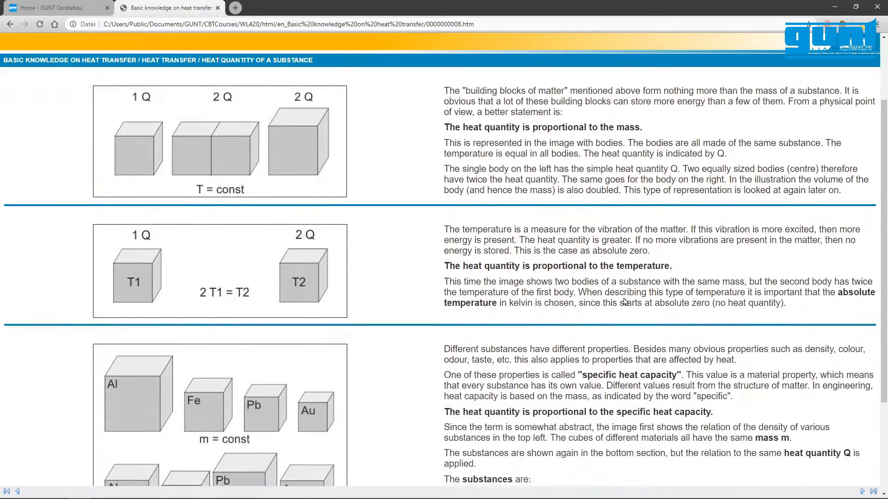
{"action": "scroll", "coordinate": [828, 457], "scroll_direction": "down", "scroll_amount": 2}
- Go through the multiple choice quiz and its answer report to Heat conduction
{"action": "left_click", "coordinate": [859, 470]}
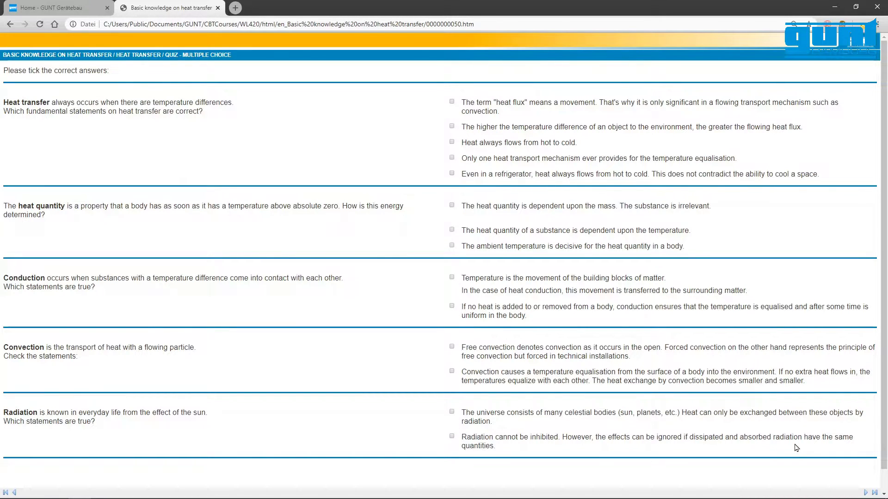
{"action": "scroll", "coordinate": [795, 447], "scroll_direction": "down", "scroll_amount": 1}
{"action": "left_click", "coordinate": [860, 474]}
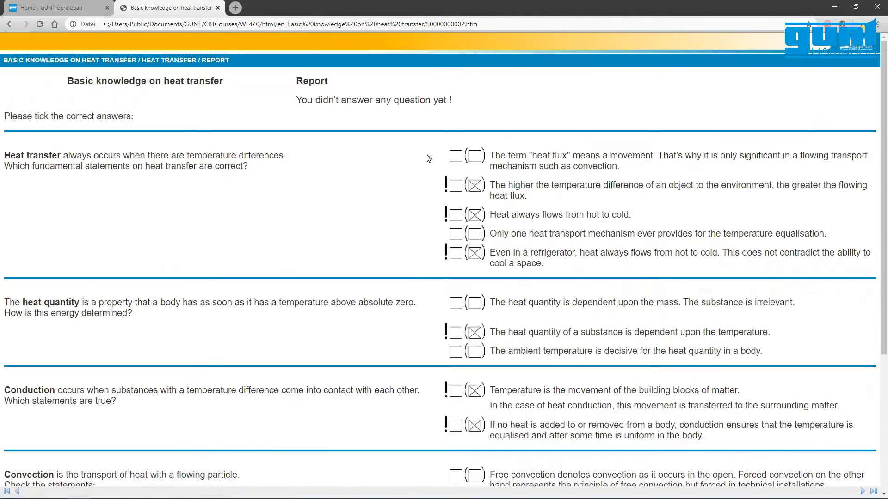
{"action": "scroll", "coordinate": [649, 253], "scroll_direction": "down", "scroll_amount": 3}
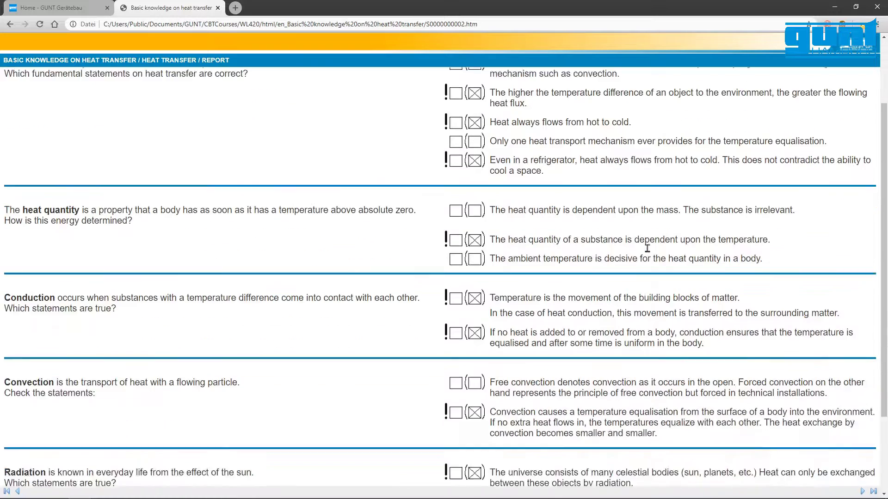
{"action": "left_click", "coordinate": [863, 472]}
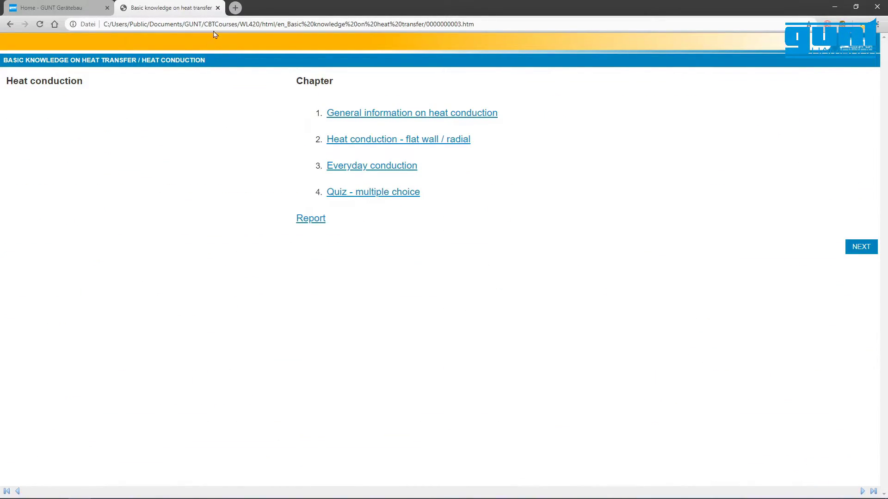
{"action": "left_click_drag", "start_coordinate": [204, 24], "coordinate": [237, 29]}
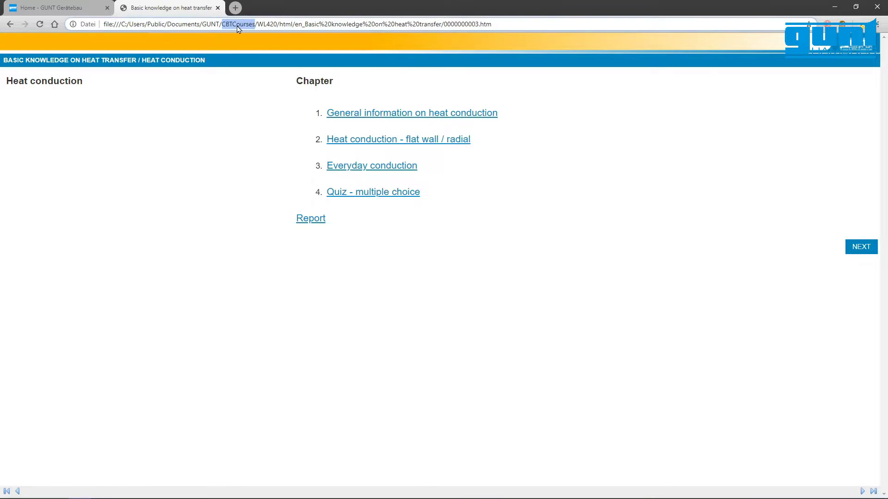
{"action": "left_click", "coordinate": [250, 121]}
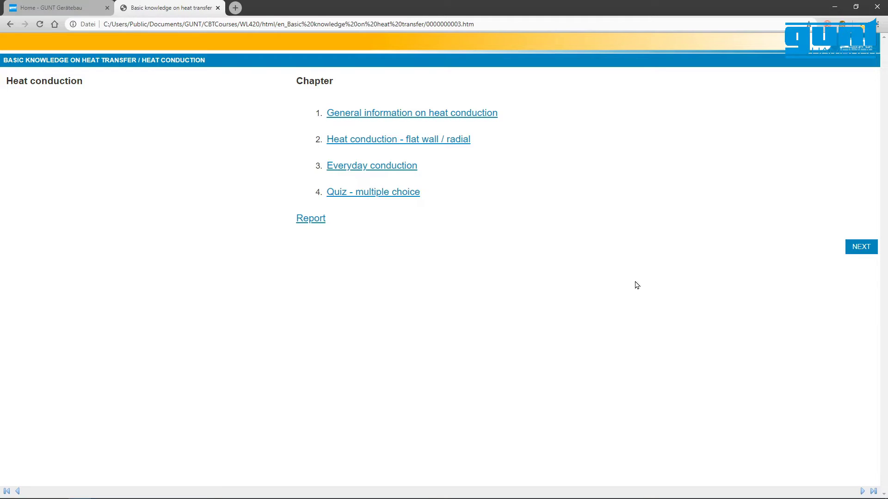